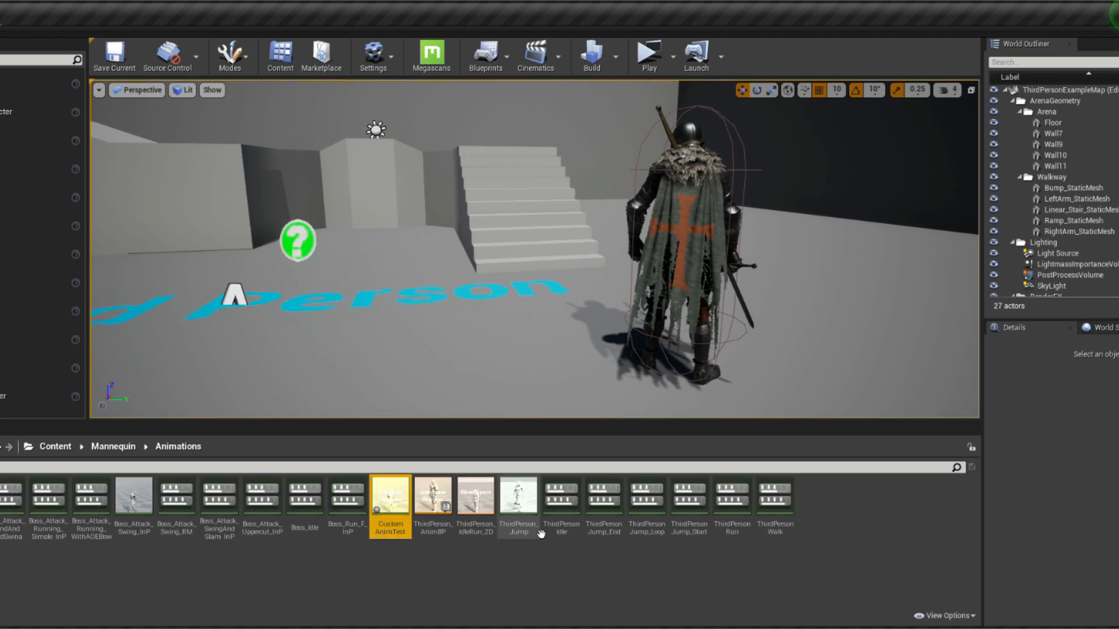
Filter the Epic Games Launcher vault library to the Animations category only.
click(482, 589)
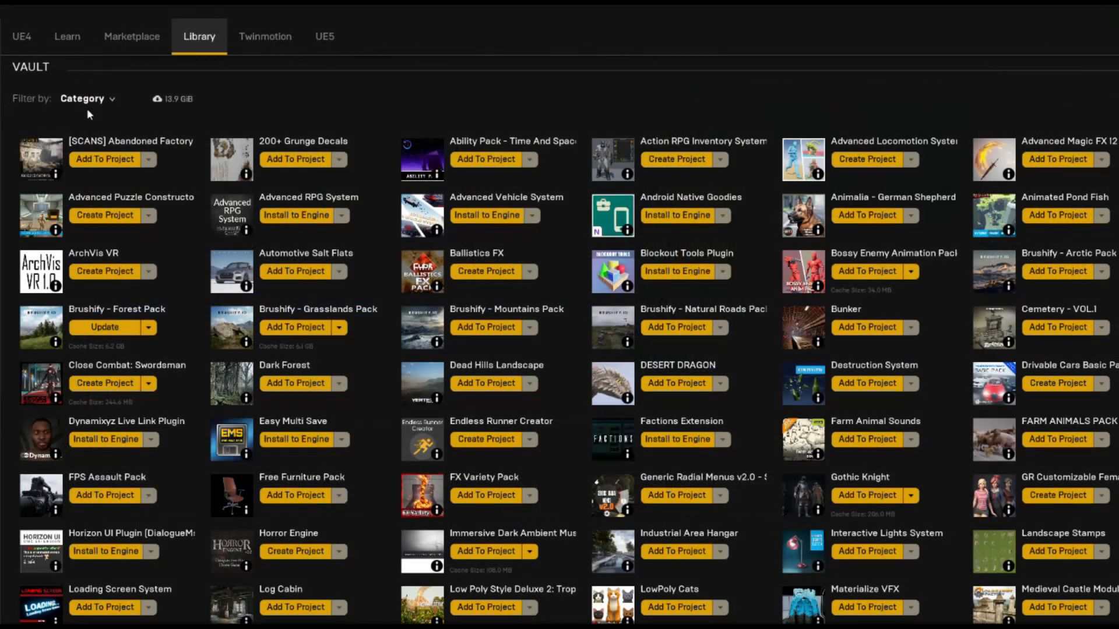
click(84, 99)
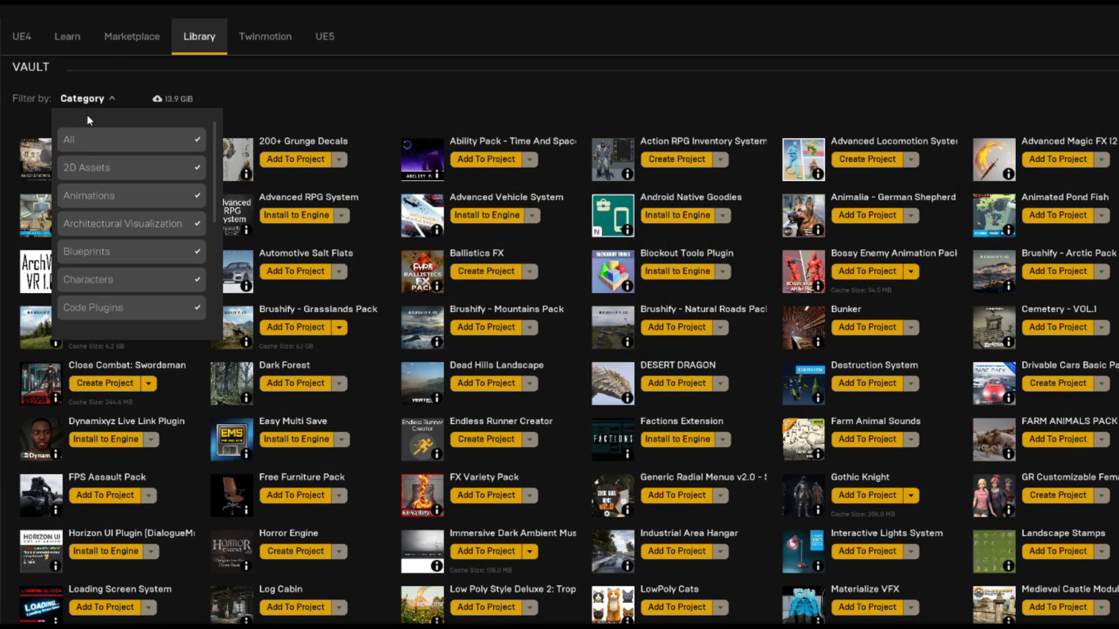
click(121, 146)
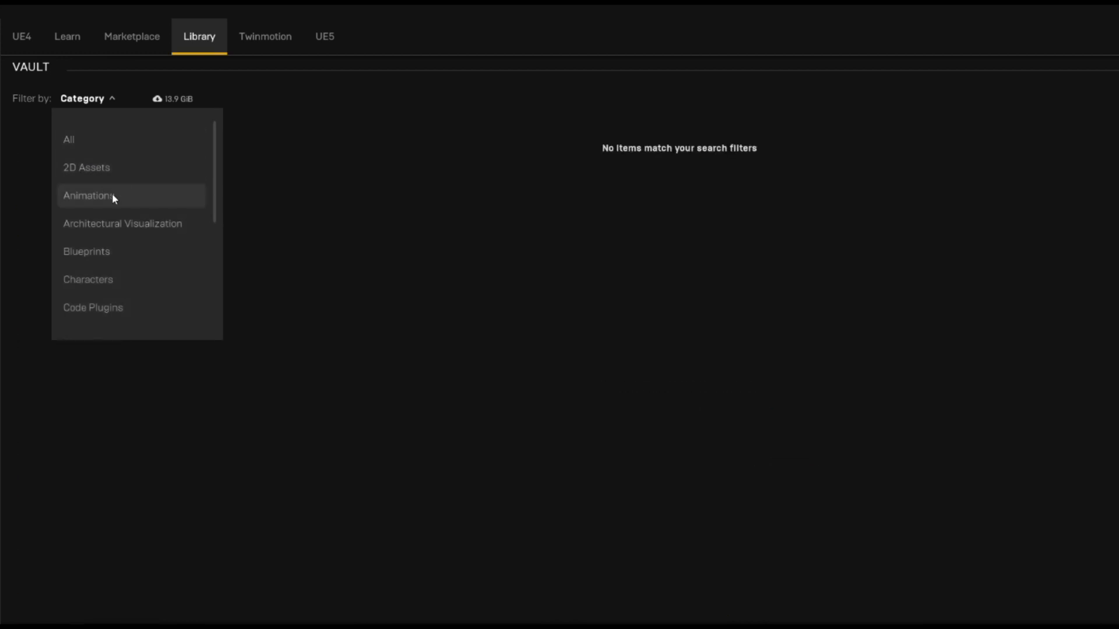
click(112, 197)
click(98, 139)
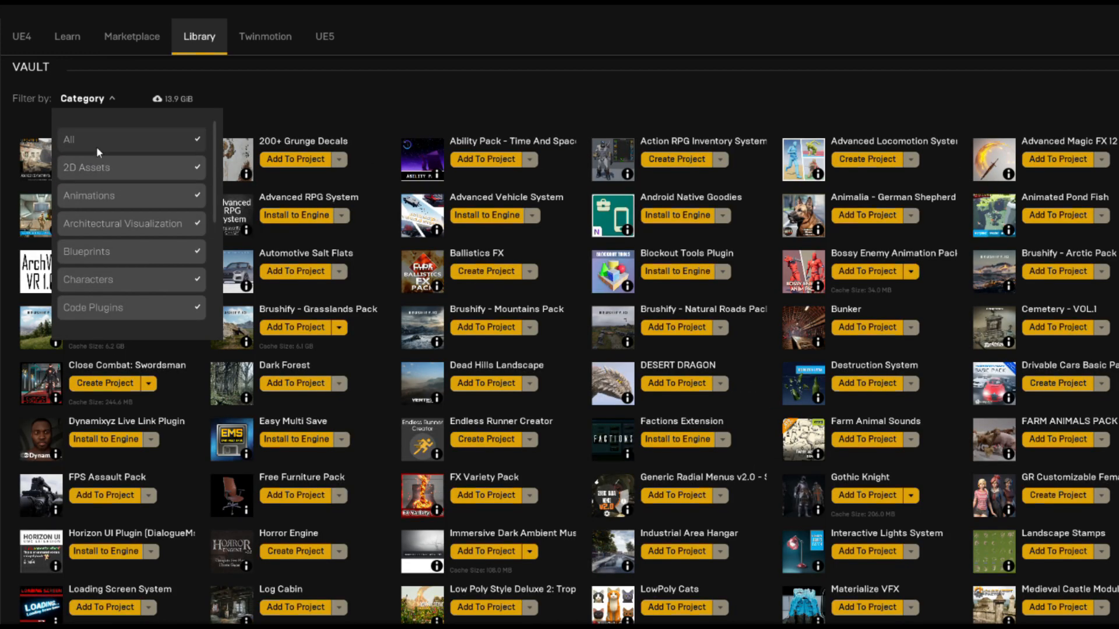
click(96, 143)
click(107, 189)
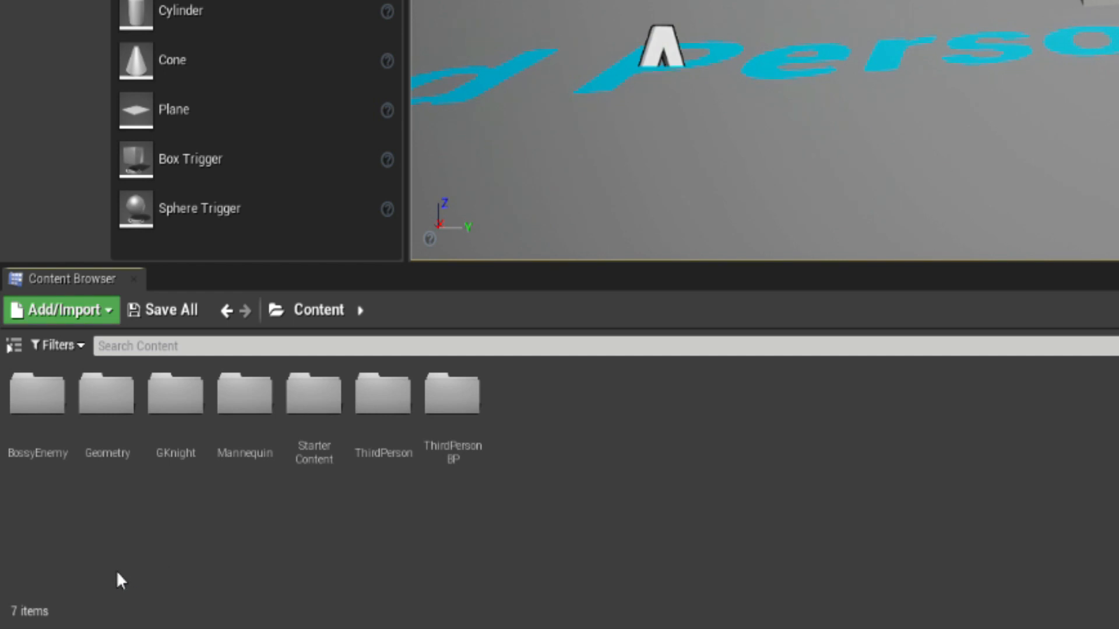
Open the Animations folder of the BossyEnemy pack in the Unreal project's content.
double_click(49, 441)
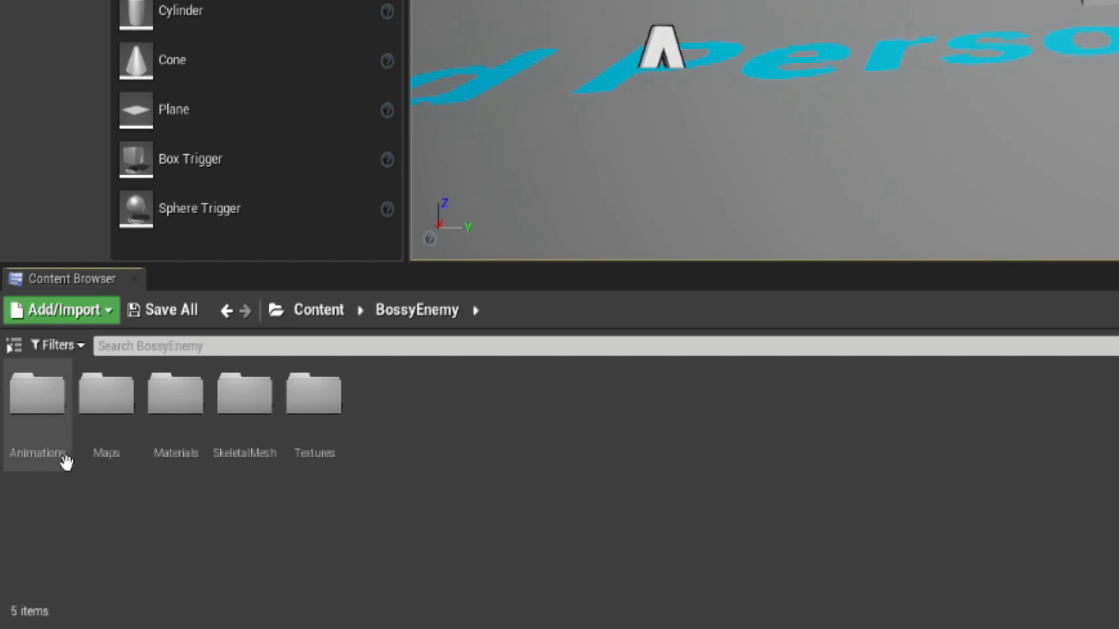
double_click(64, 460)
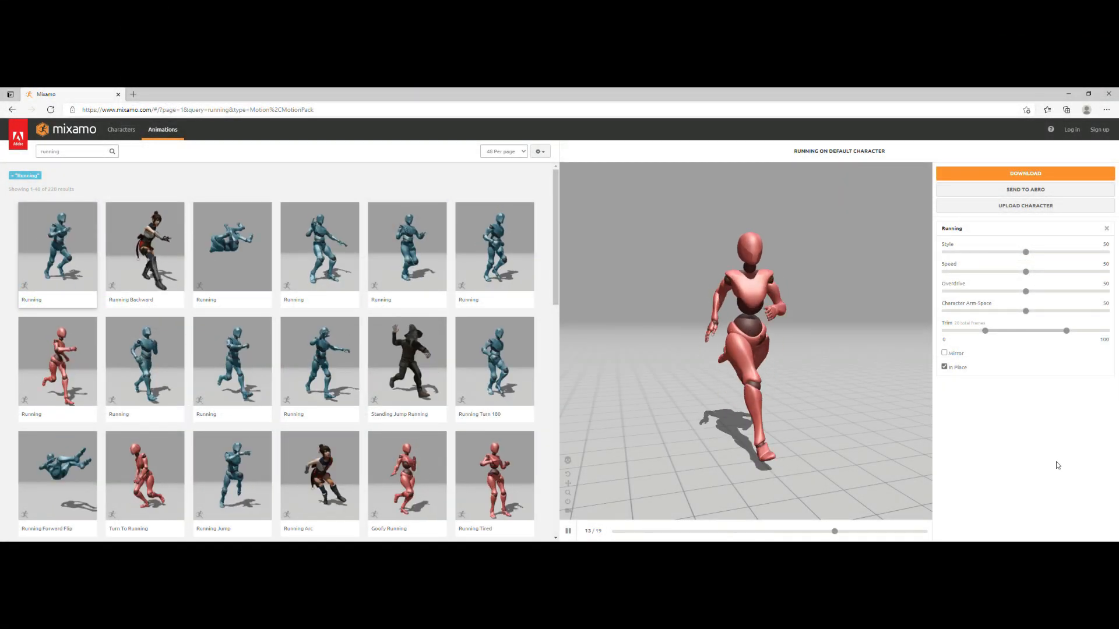
Preview the Mixamo running animation, and import the Punching FBX as a skeletal mesh with animations and no existing skeleton into the Mixamo folder.
drag(802, 433, 750, 422)
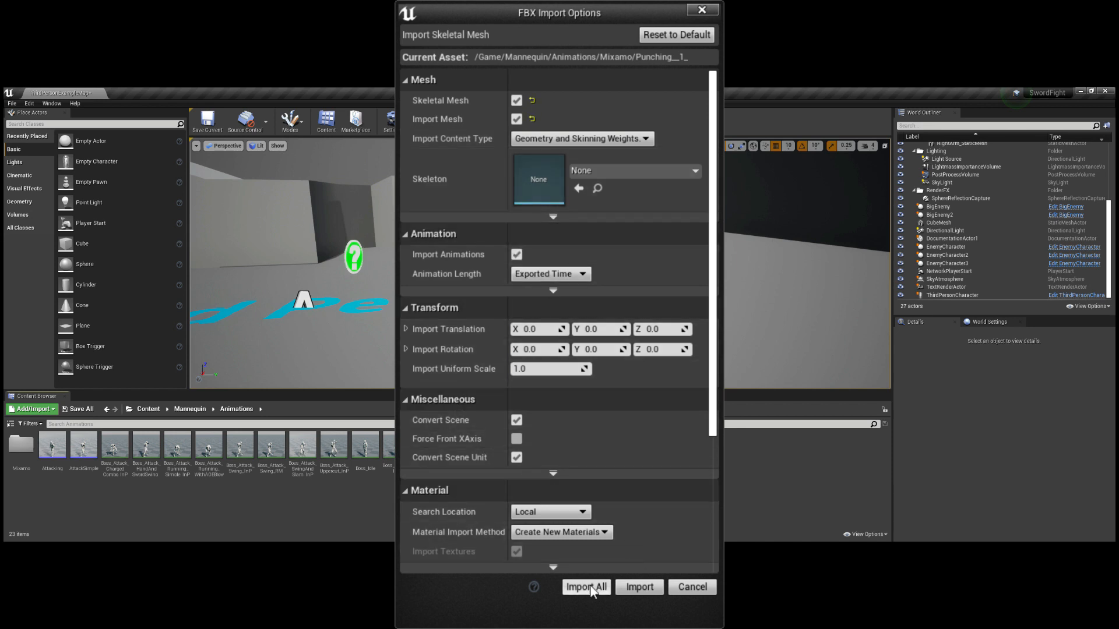
click(628, 586)
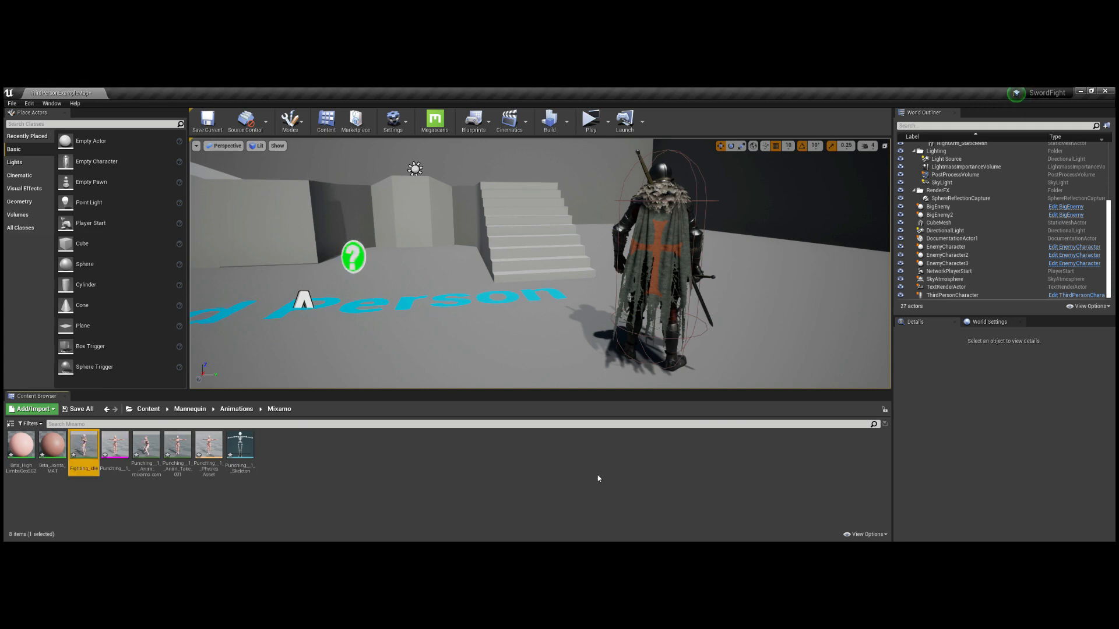
click(136, 517)
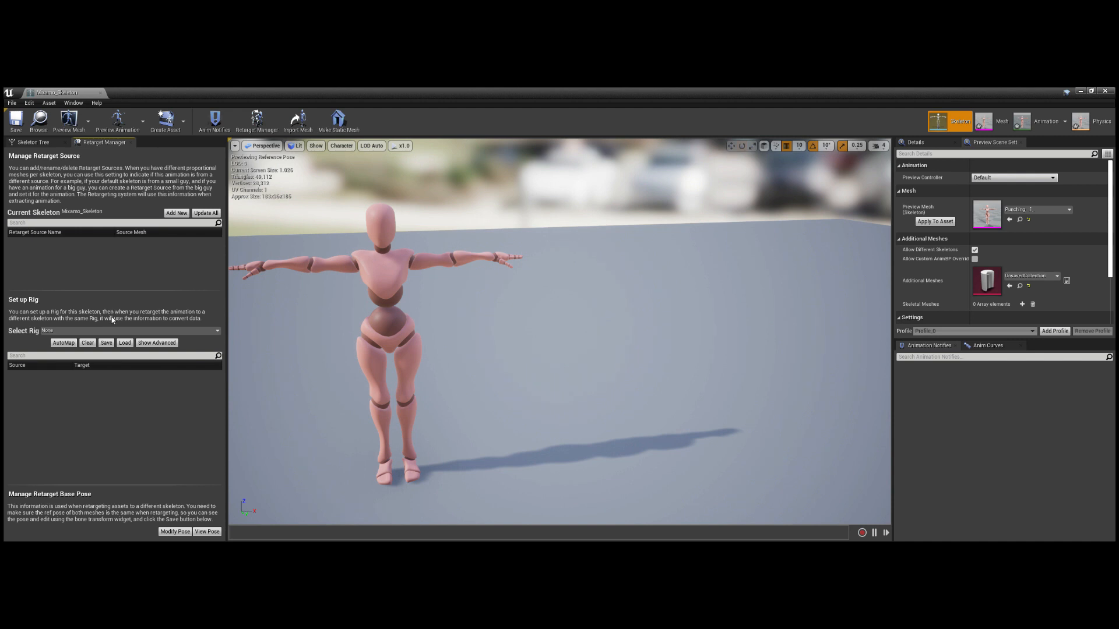
Set the Mixamo skeleton's rig to Humanoid and auto-map its bones.
click(86, 348)
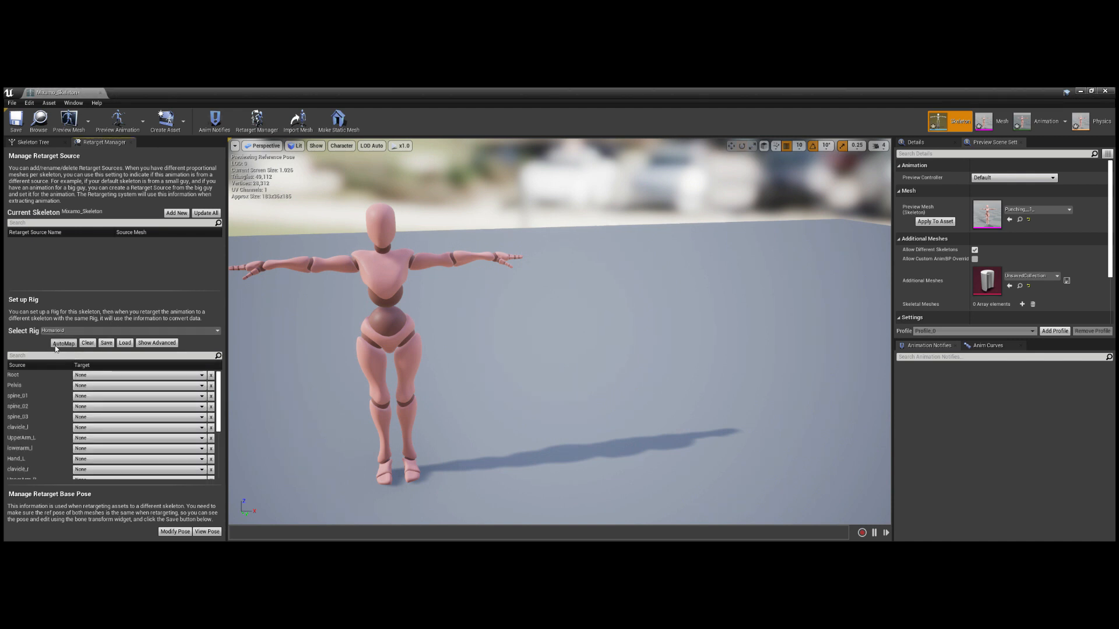
click(63, 343)
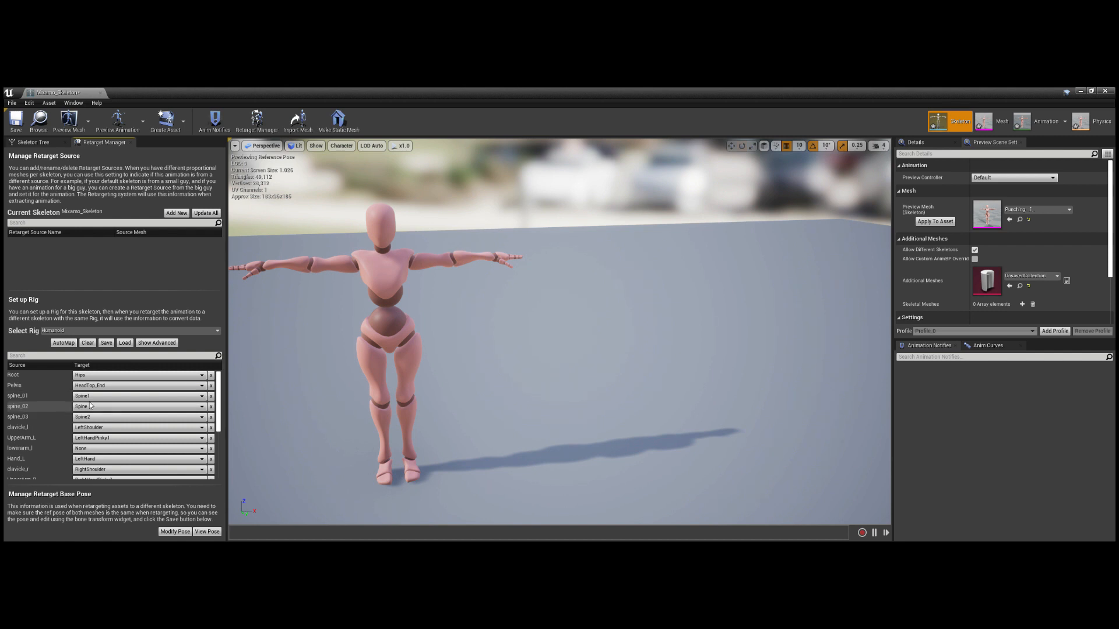
scroll(94, 407, down, 5)
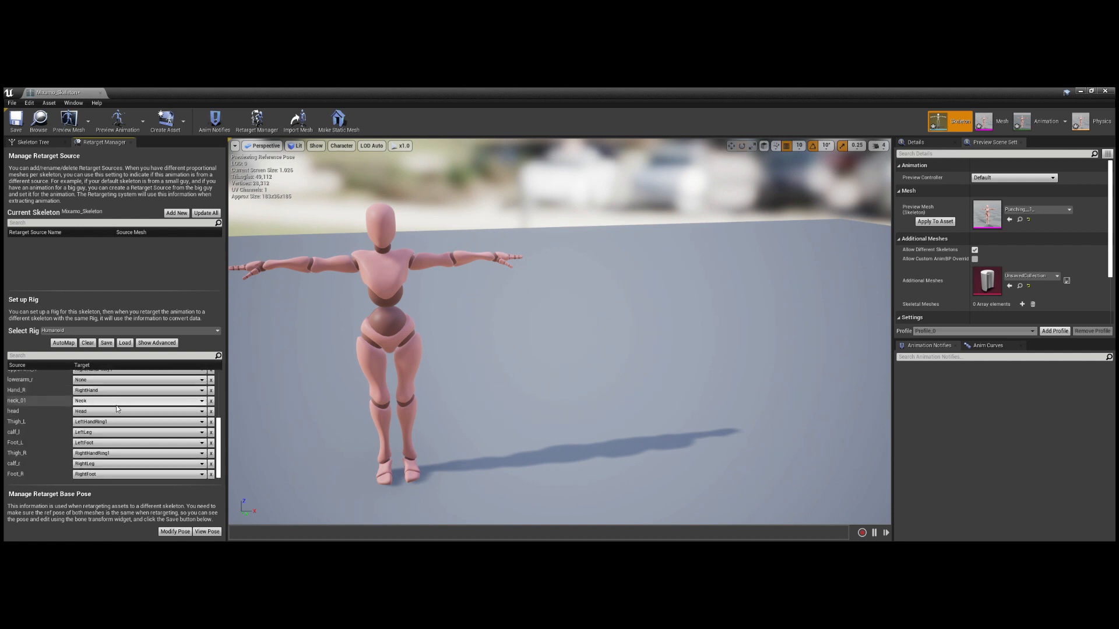
Correct the Mixamo bone mapping: Root to None, Pelvis to Hips, spines to Spine, Spine1 and Spine2, plus the matching arm, forearm and upper-leg bones.
scroll(117, 409, up, 5)
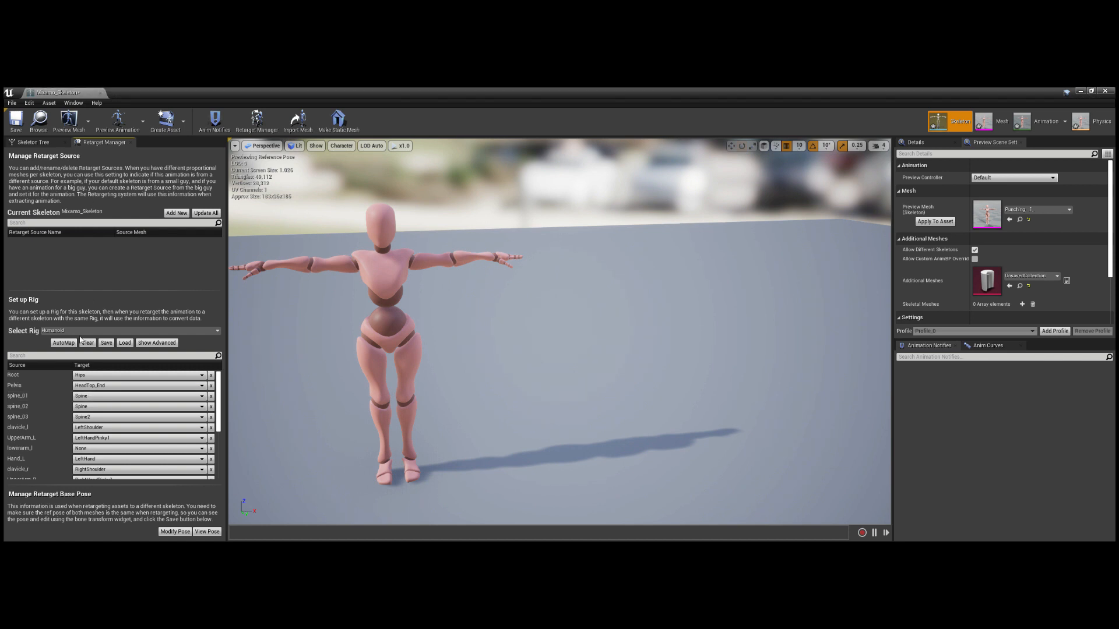
click(107, 208)
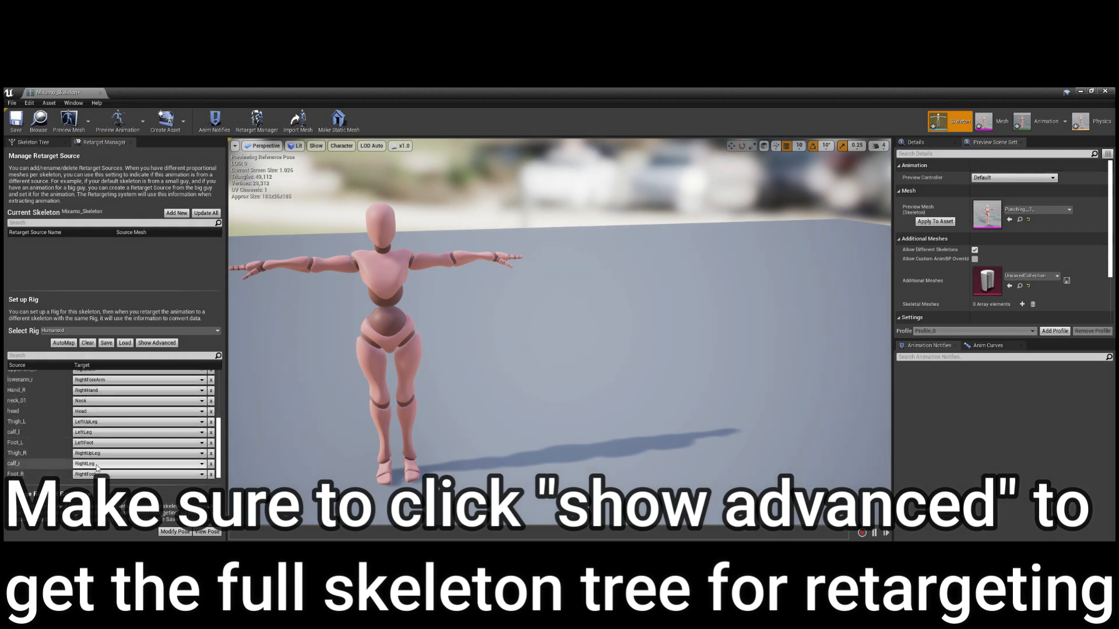
scroll(98, 468, up, 1)
scroll(98, 467, up, 3)
scroll(97, 467, up, 2)
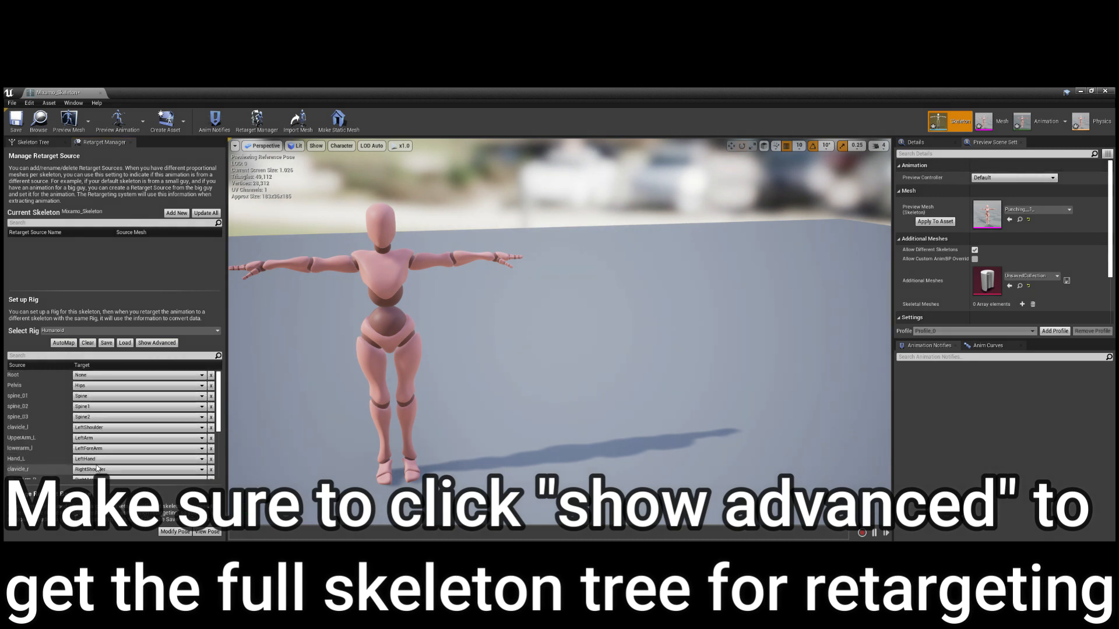
scroll(91, 389, down, 4)
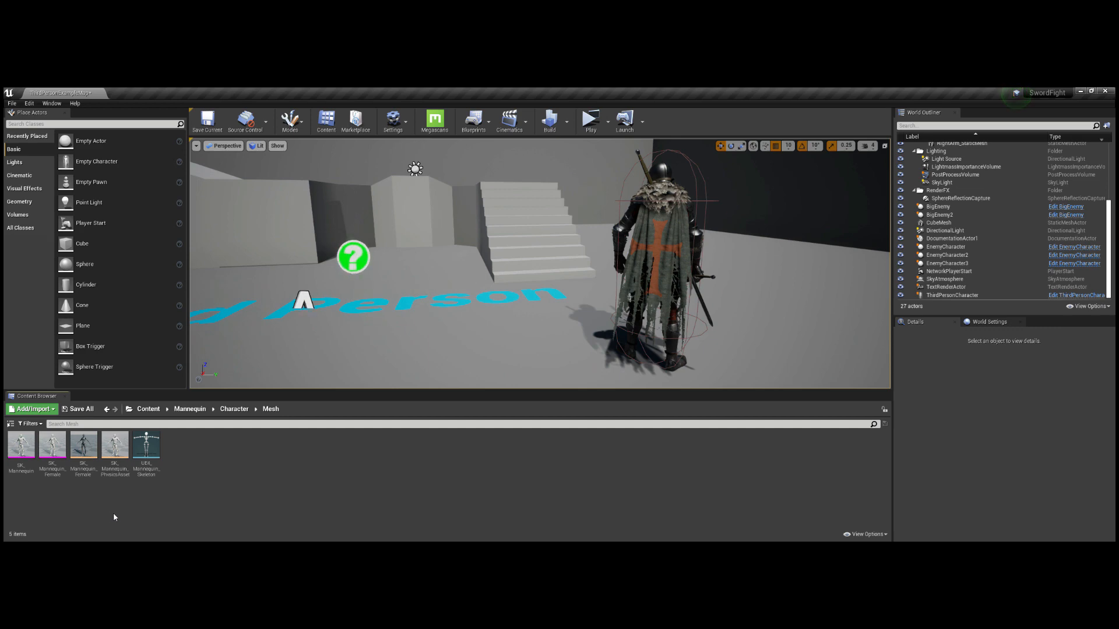
Open the UE4 mannequin skeleton and check its Humanoid rig bone mapping.
double_click(155, 465)
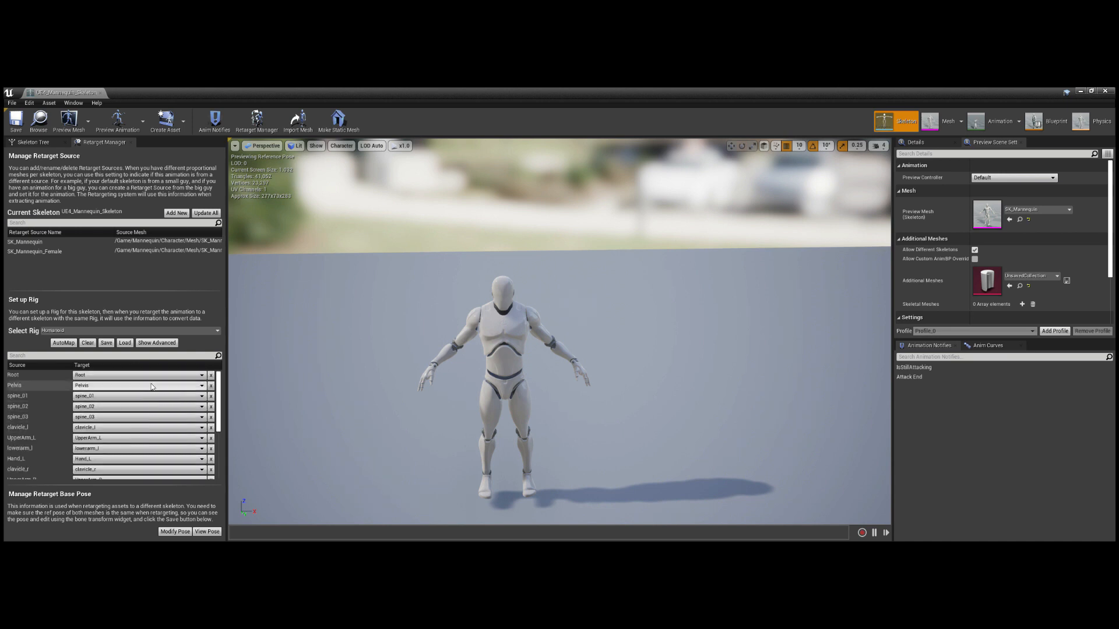
scroll(149, 415, down, 4)
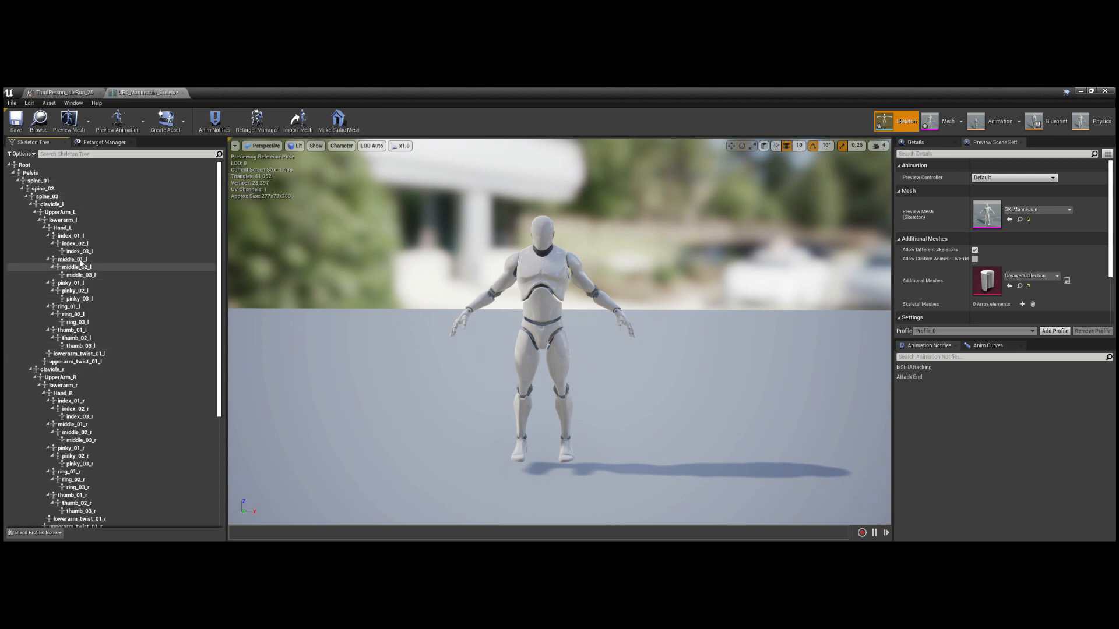
Pose the mannequin skeleton as a T-pose, rotating both upper arms 50 degrees up and both lower arms 10 degrees down.
click(63, 212)
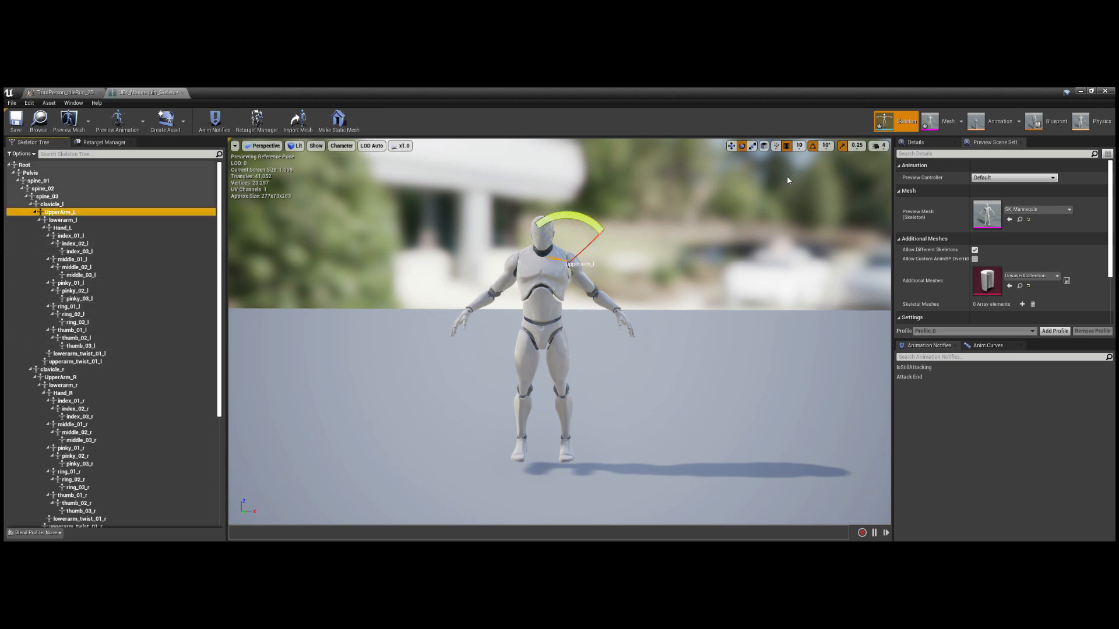
click(764, 146)
drag(610, 240, 618, 261)
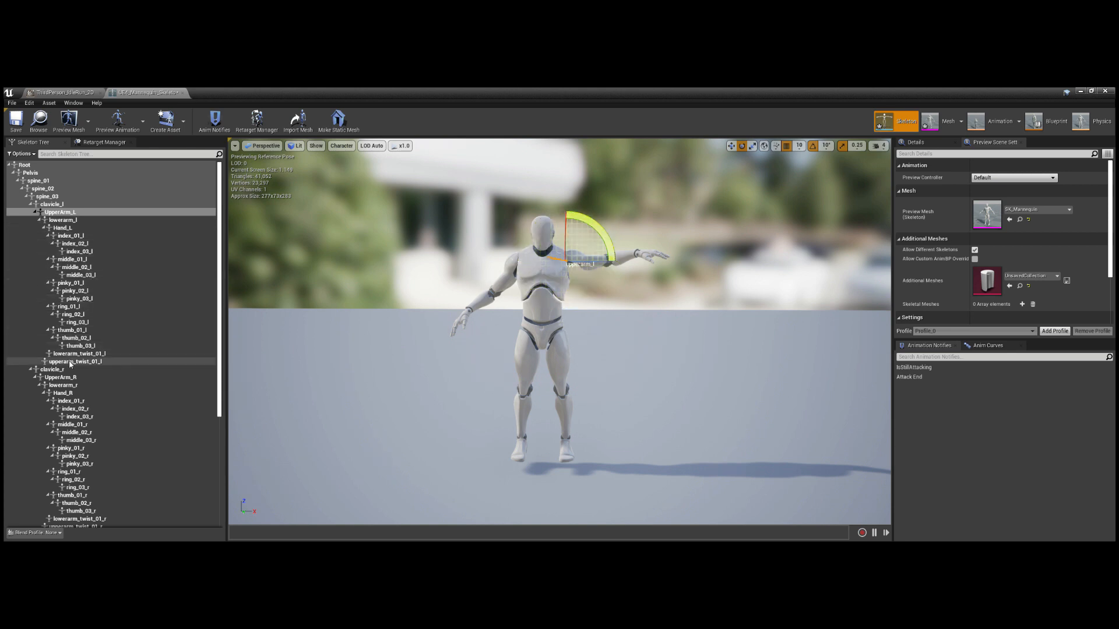
click(69, 377)
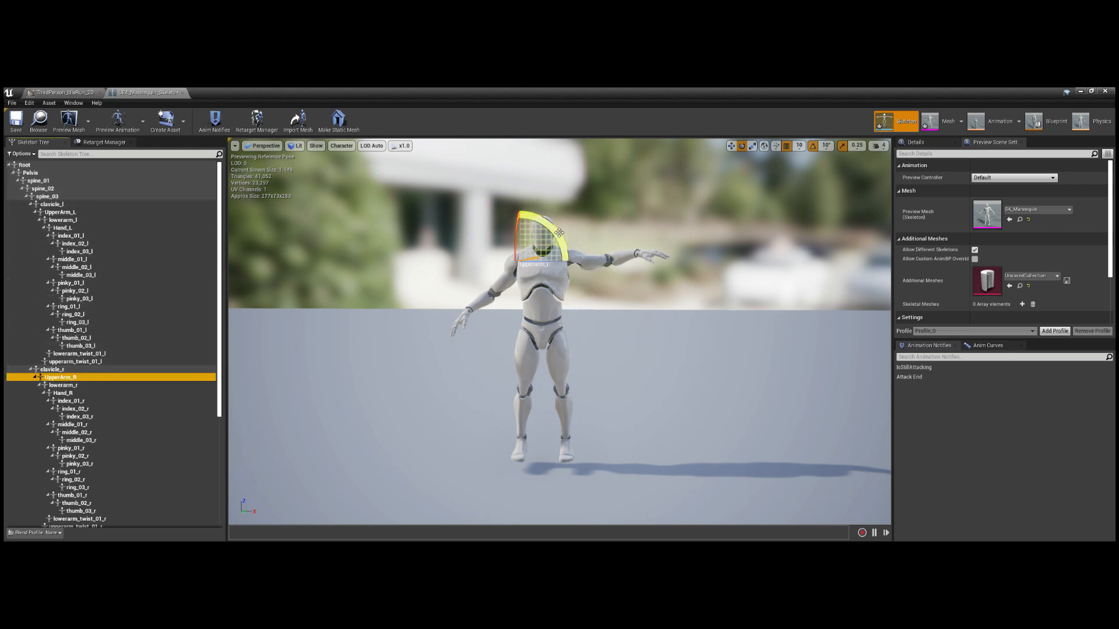
drag(579, 240, 555, 297)
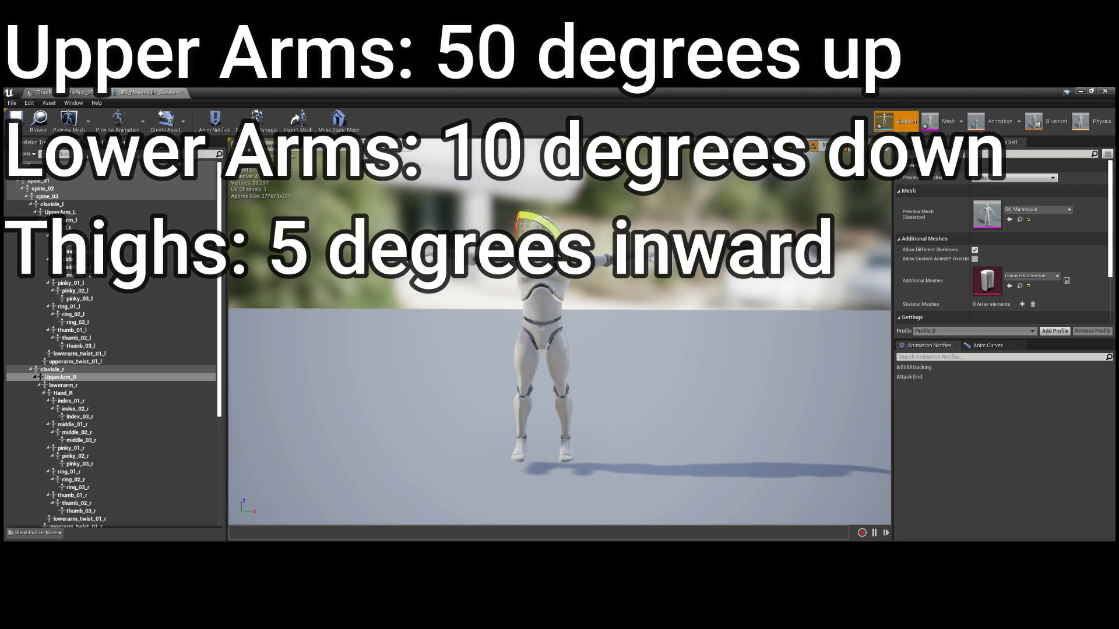
click(41, 385)
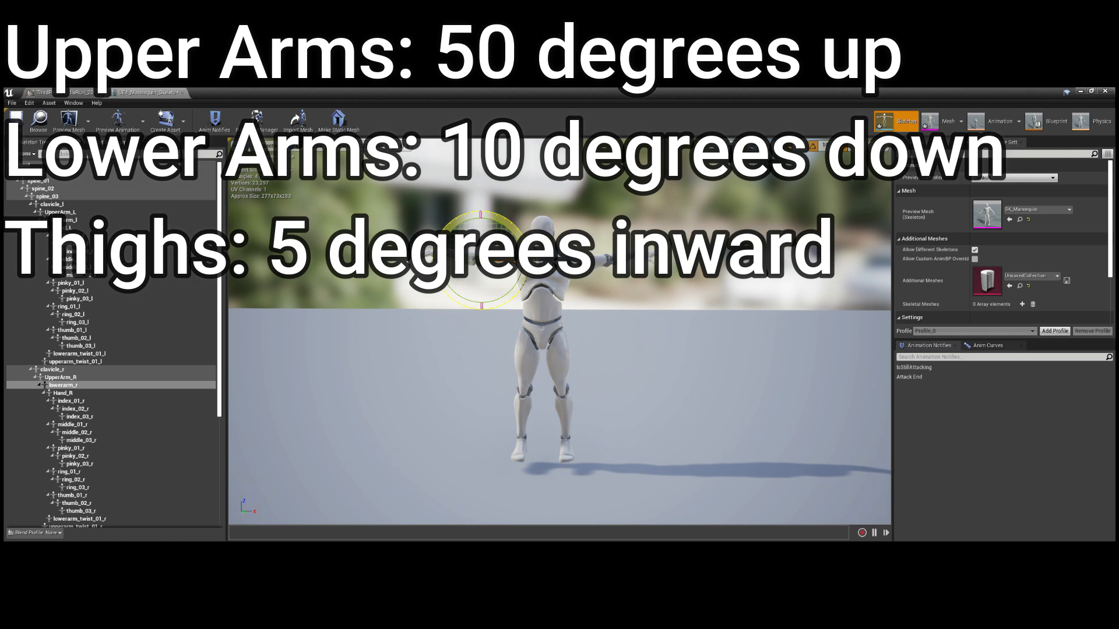
click(57, 220)
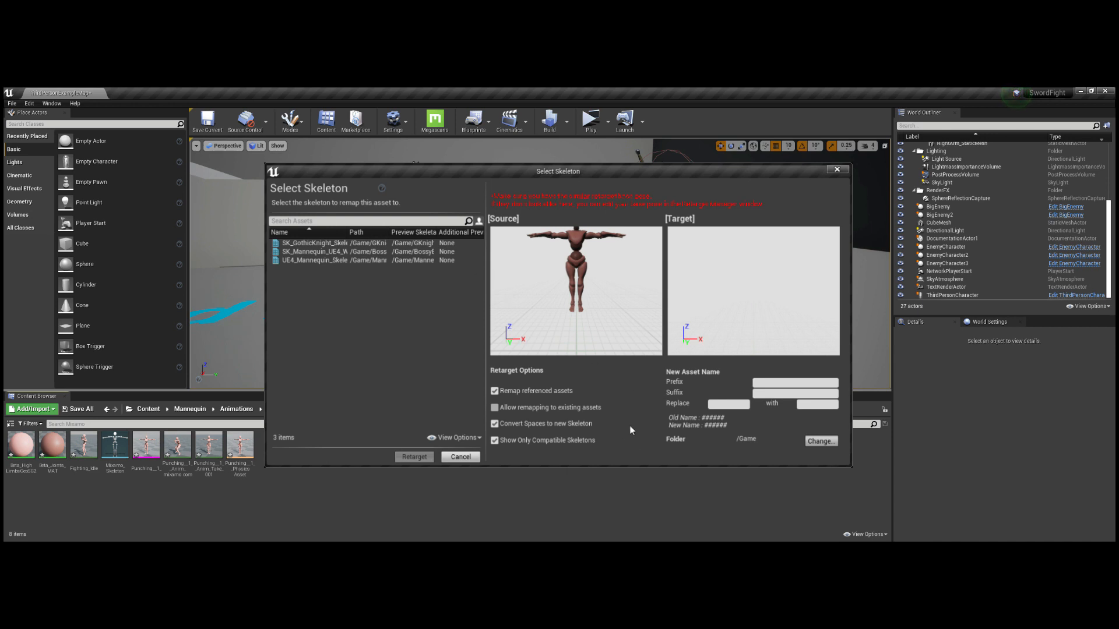
Retarget the Mixamo animation to the UE4 mannequin skeleton, with /Game/Mannequin/Animations as the output folder.
click(338, 260)
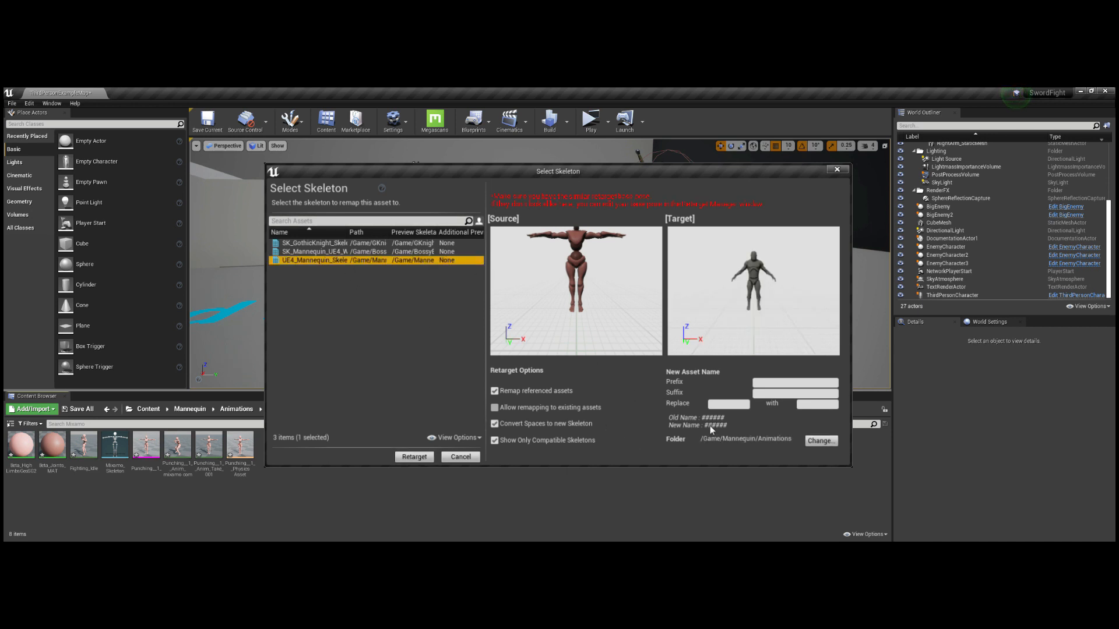
click(414, 457)
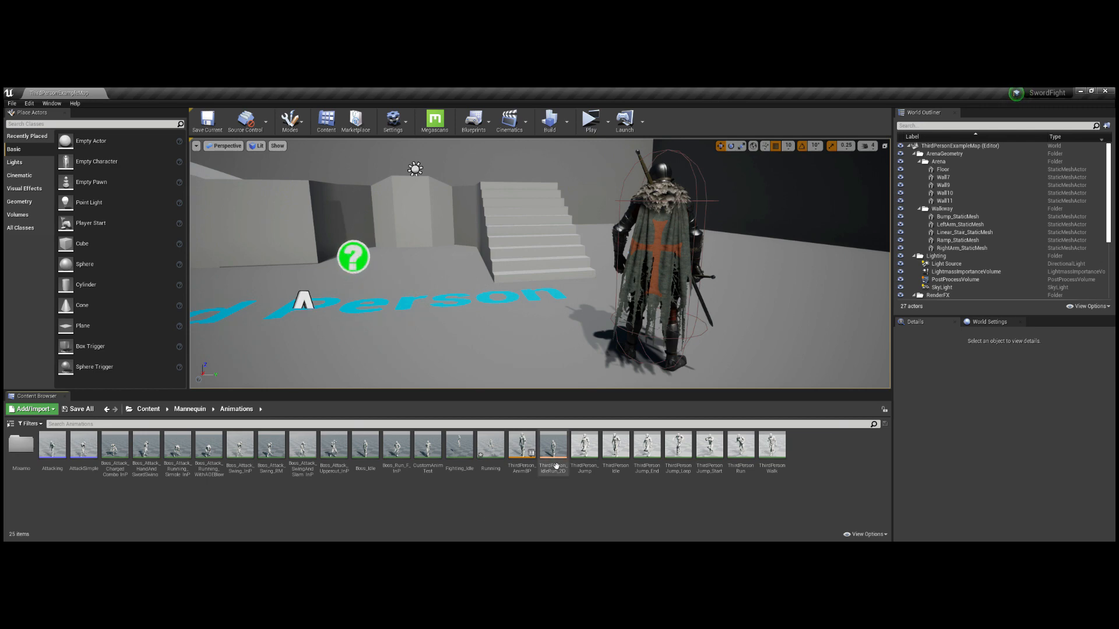
Replace the Boss_Idle sample at speed 0 in the ThirdPerson_IdleRun_2D blend space with Fighting_Idle.
double_click(552, 448)
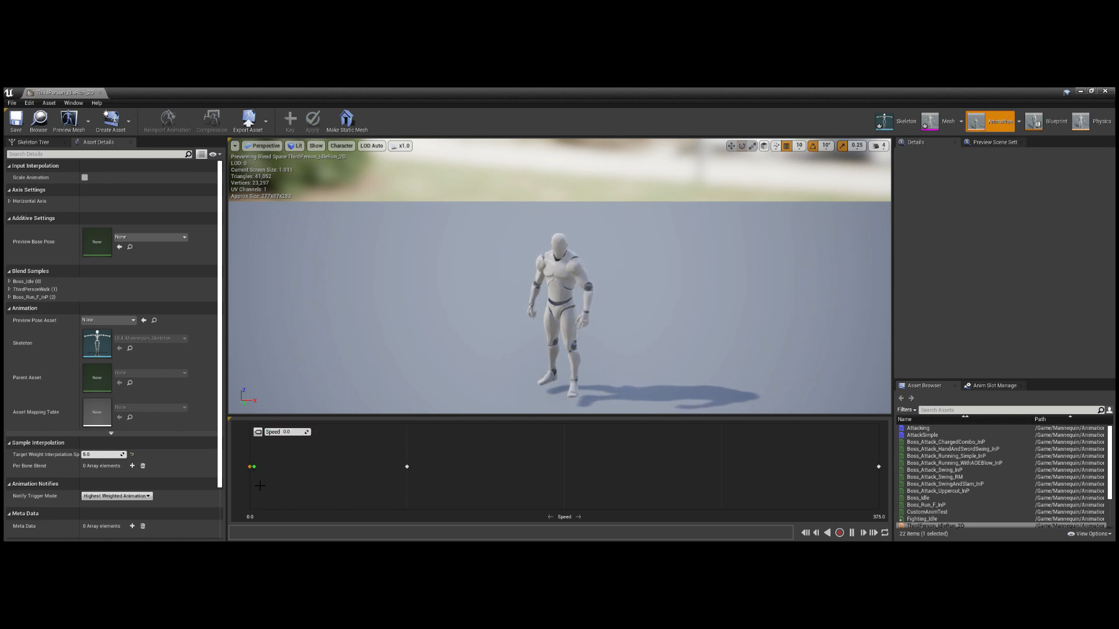
key(Delete)
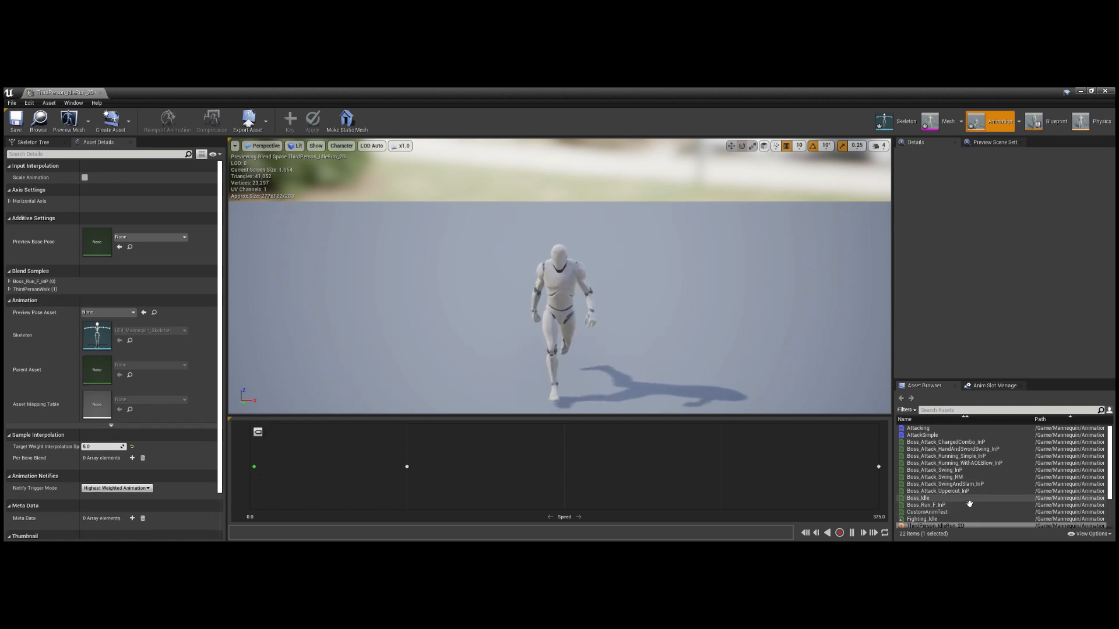
scroll(961, 506, down, 1)
drag(947, 505, 854, 513)
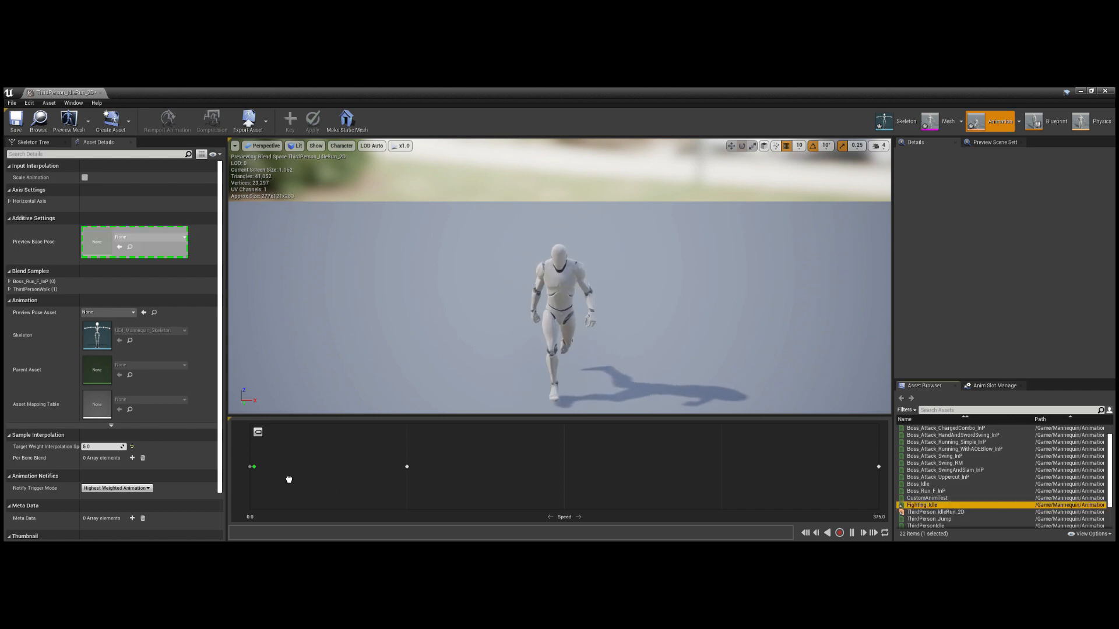
drag(289, 480, 289, 479)
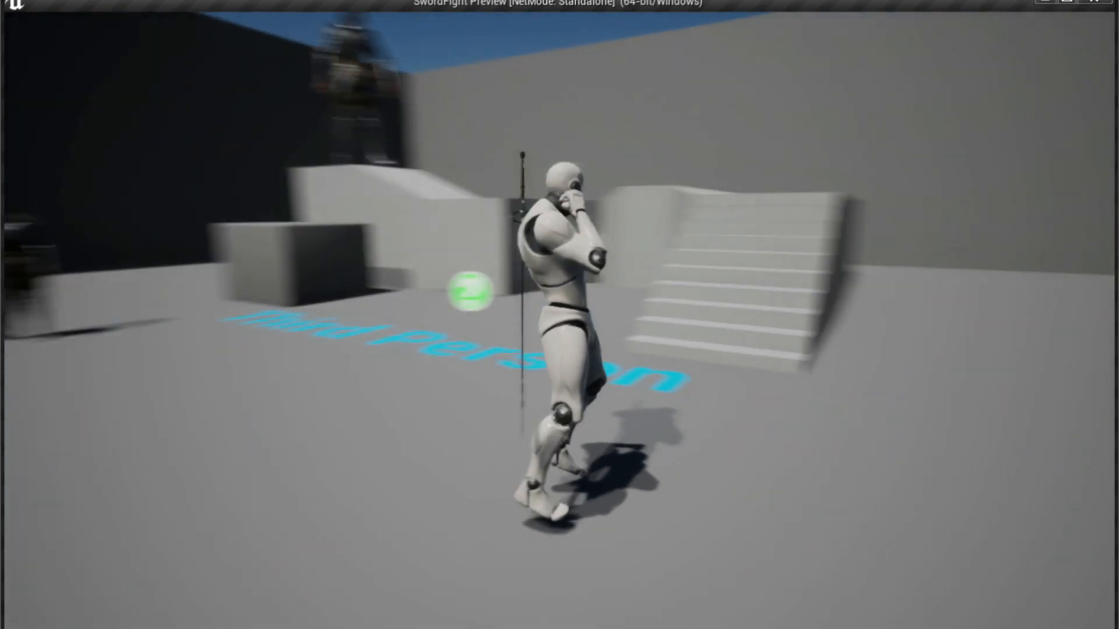
Run the character forward in the standalone game preview to check the idle and run animations.
key(w)
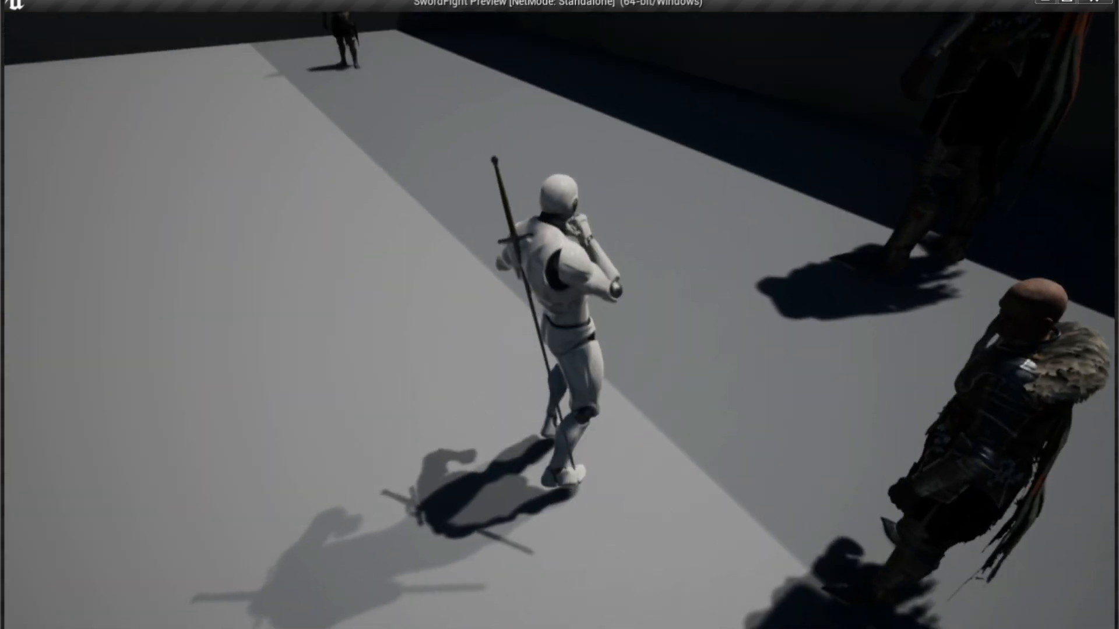
key(w)
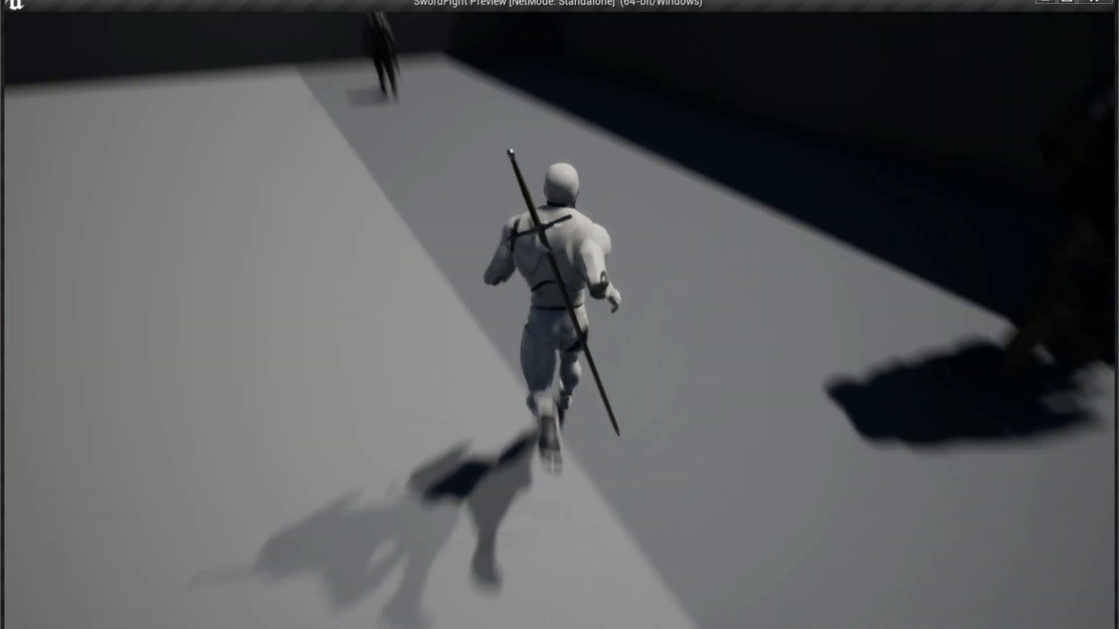